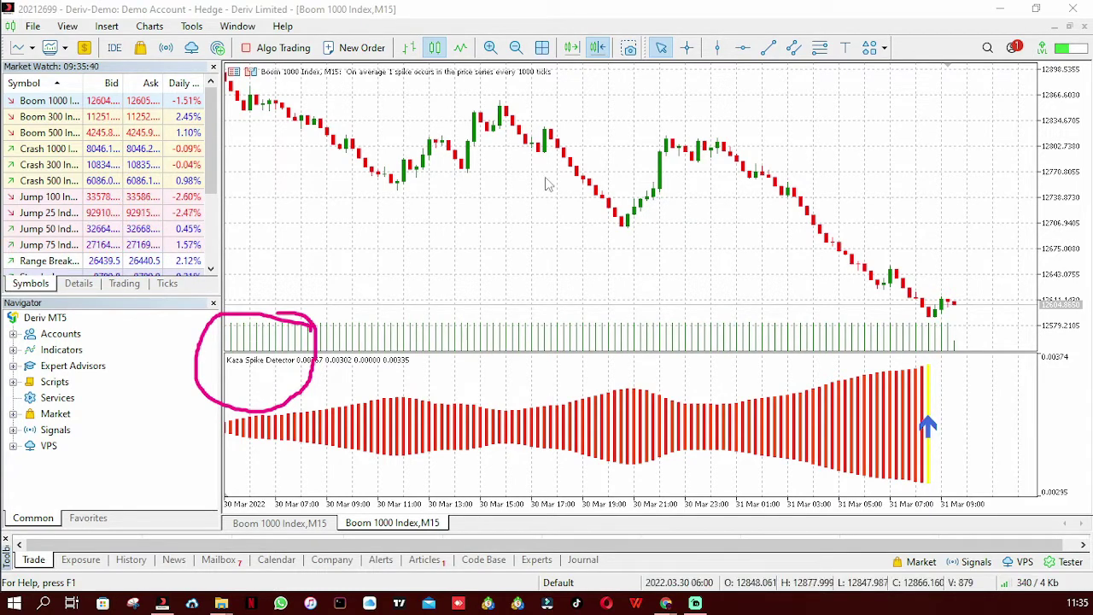
Check the chart's Indicator List, confirm Kaza Spike Detector is the only entry, and close it.
{"action": "right_click", "coordinate": [681, 203]}
{"action": "mouse_move", "coordinate": [831, 260]}
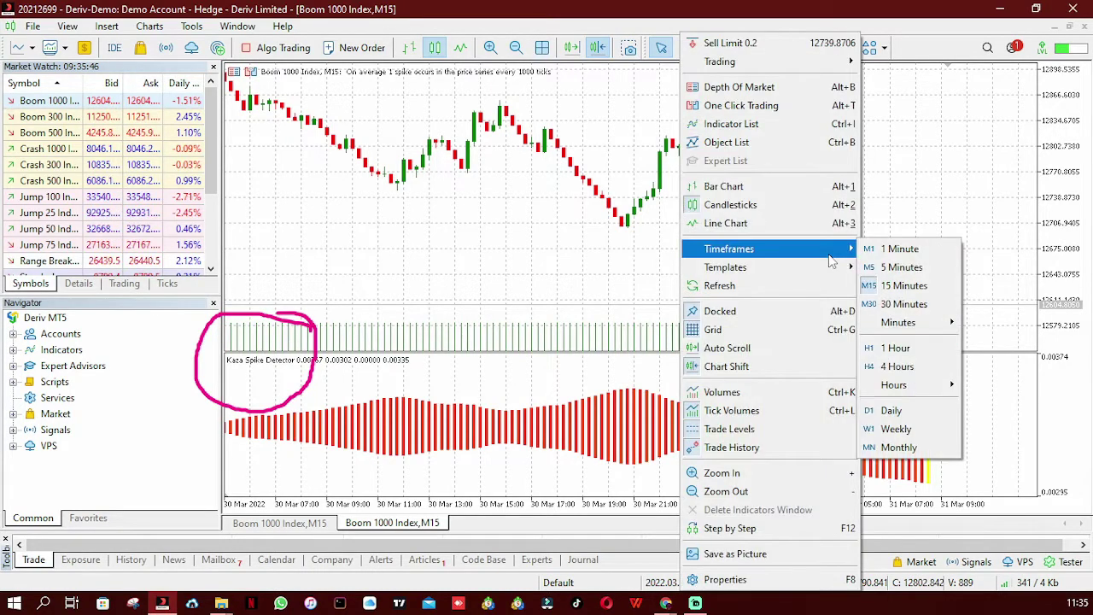
{"action": "left_click", "coordinate": [719, 126]}
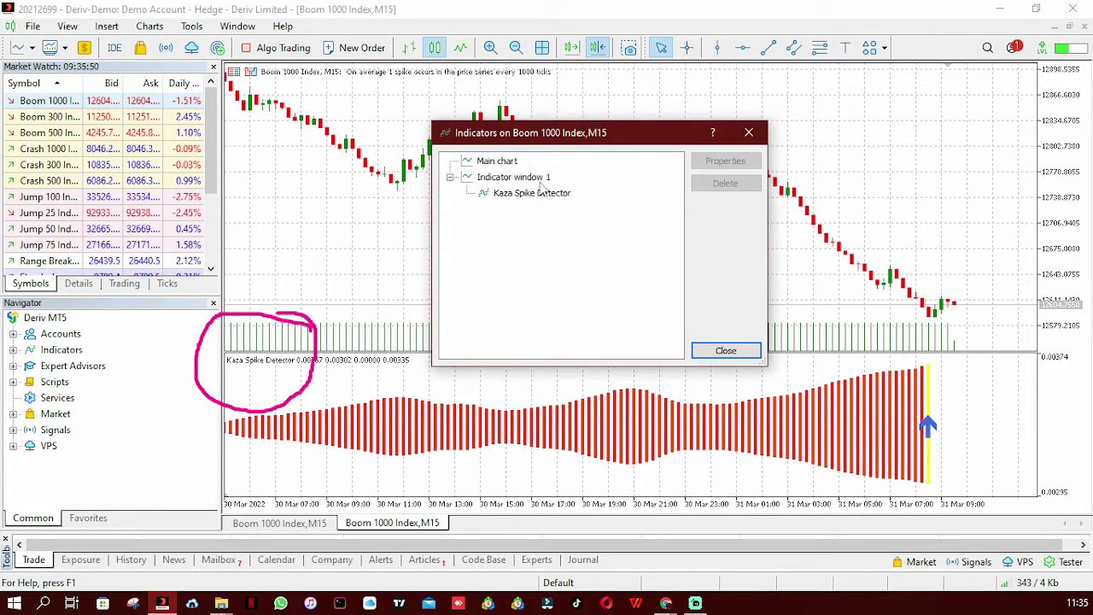
{"action": "left_click", "coordinate": [535, 194]}
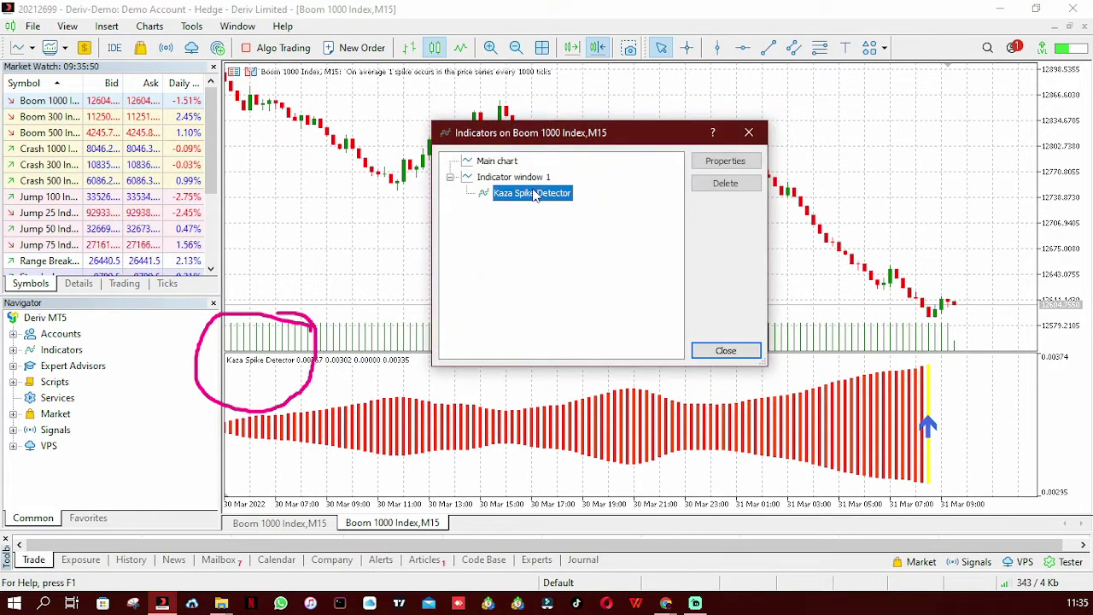
{"action": "left_click", "coordinate": [746, 134]}
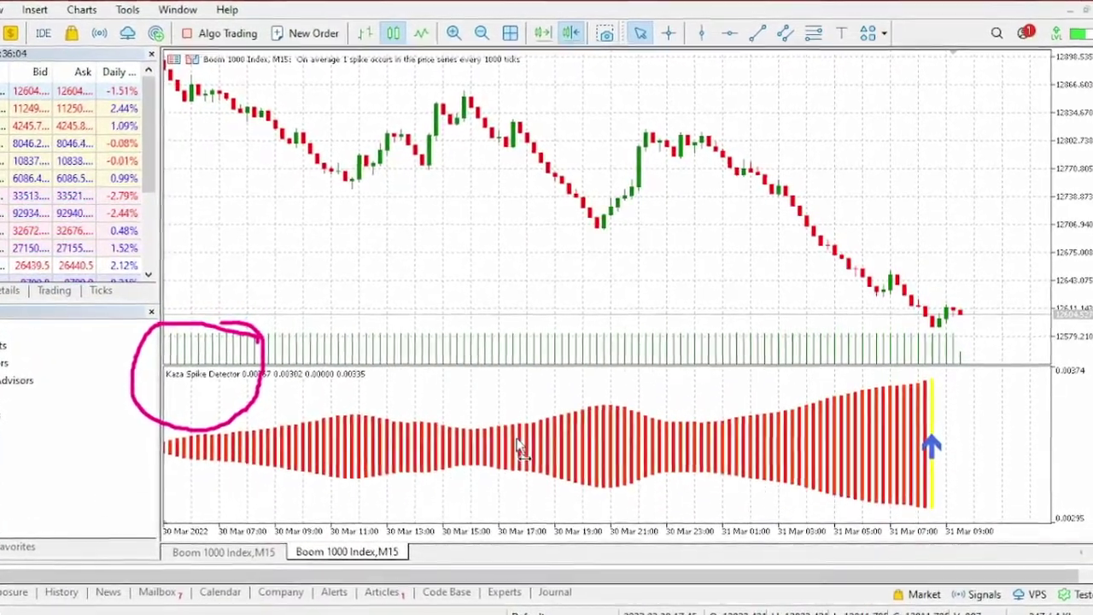
Browse the chart history, then switch the Boom 1000 Index chart to the M1 timeframe.
{"action": "scroll", "coordinate": [527, 453], "scroll_direction": "down", "scroll_amount": 5}
{"action": "scroll", "coordinate": [756, 459], "scroll_direction": "down", "scroll_amount": 3}
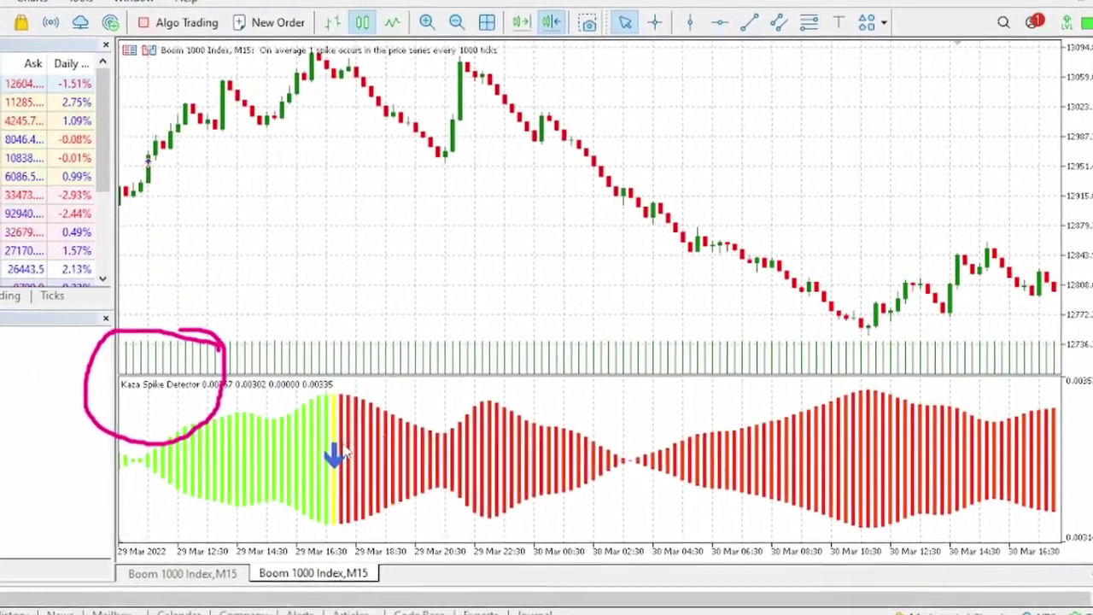
{"action": "scroll", "coordinate": [501, 488], "scroll_direction": "up", "scroll_amount": 6}
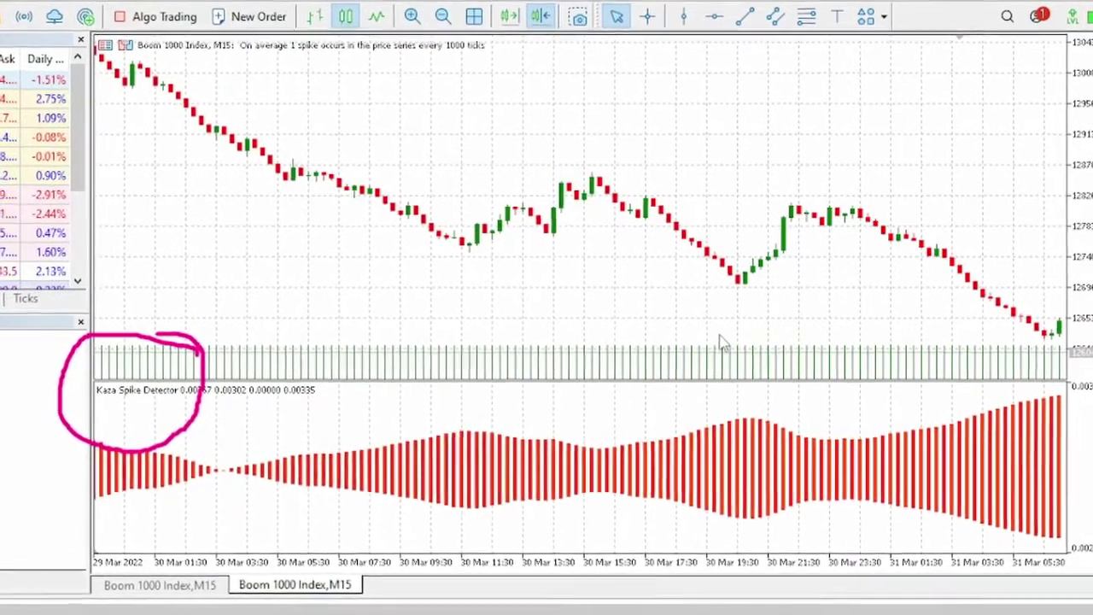
{"action": "scroll", "coordinate": [752, 427], "scroll_direction": "up", "scroll_amount": 3}
{"action": "right_click", "coordinate": [500, 359]}
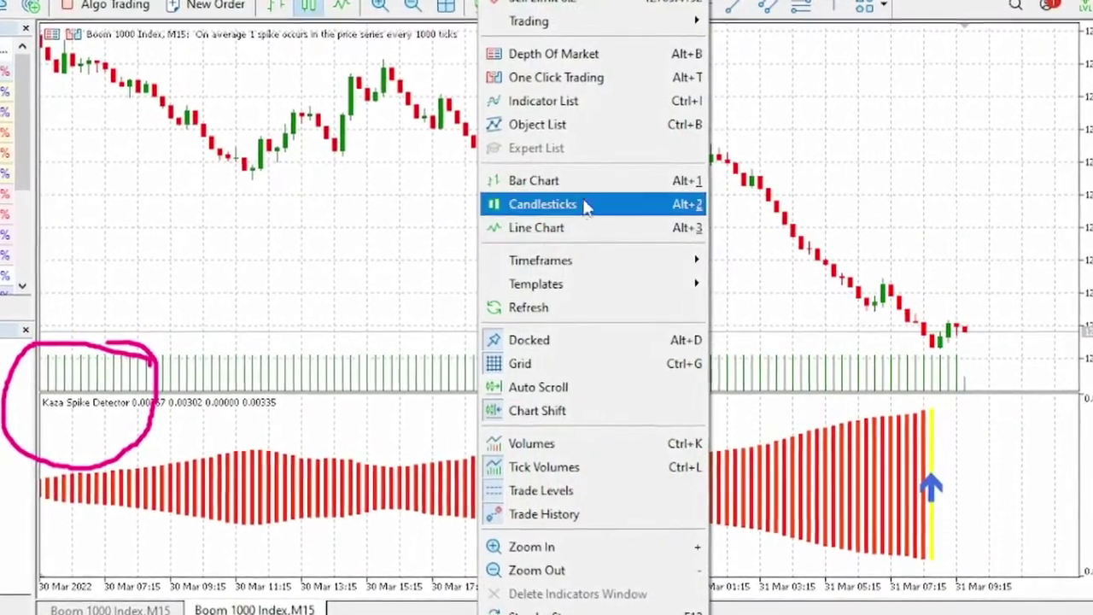
{"action": "mouse_move", "coordinate": [627, 261]}
{"action": "left_click", "coordinate": [724, 266]}
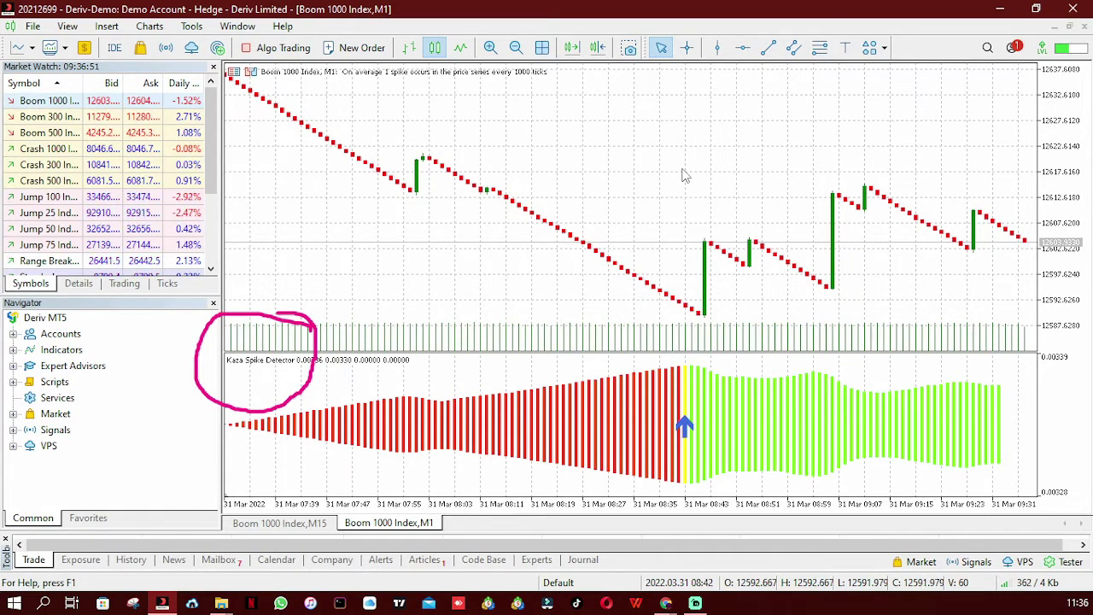
Switch the Boom 1000 Index chart back to the M15 timeframe.
{"action": "right_click", "coordinate": [466, 225]}
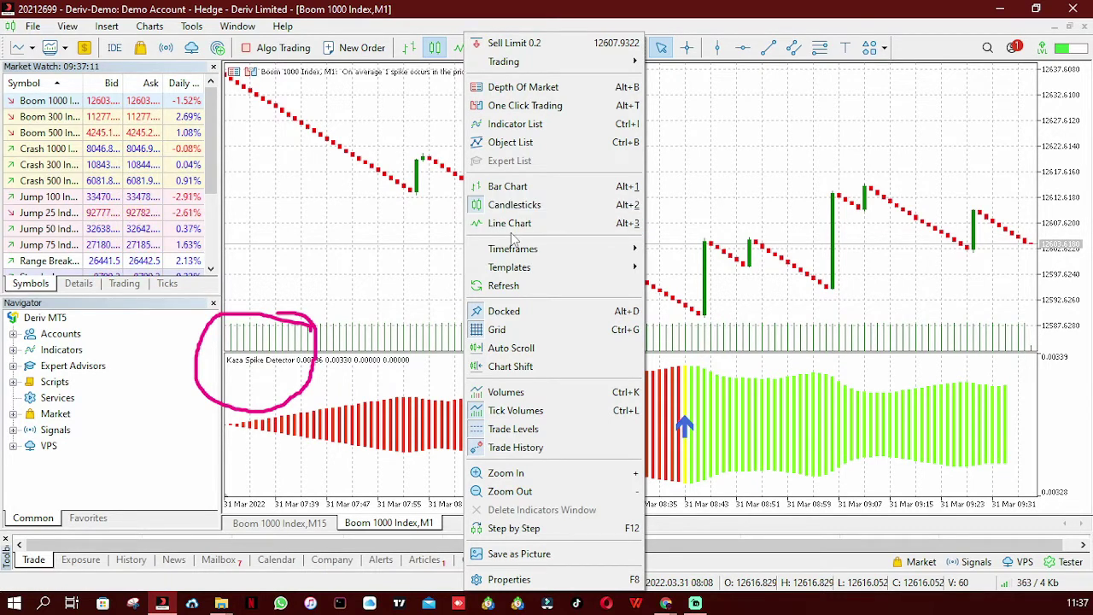
{"action": "mouse_move", "coordinate": [577, 251]}
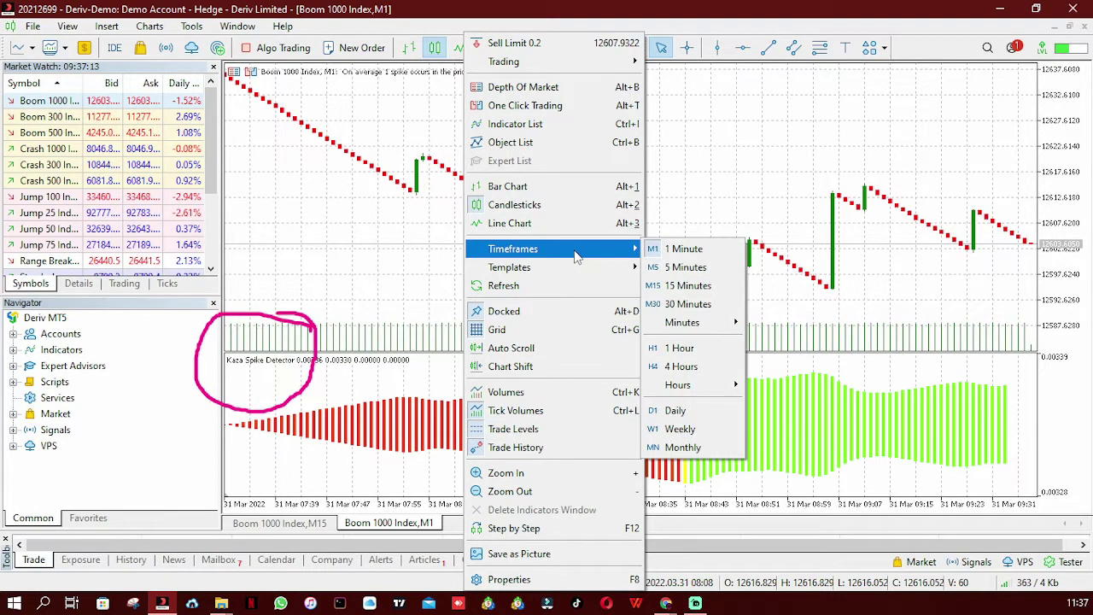
{"action": "left_click", "coordinate": [669, 291]}
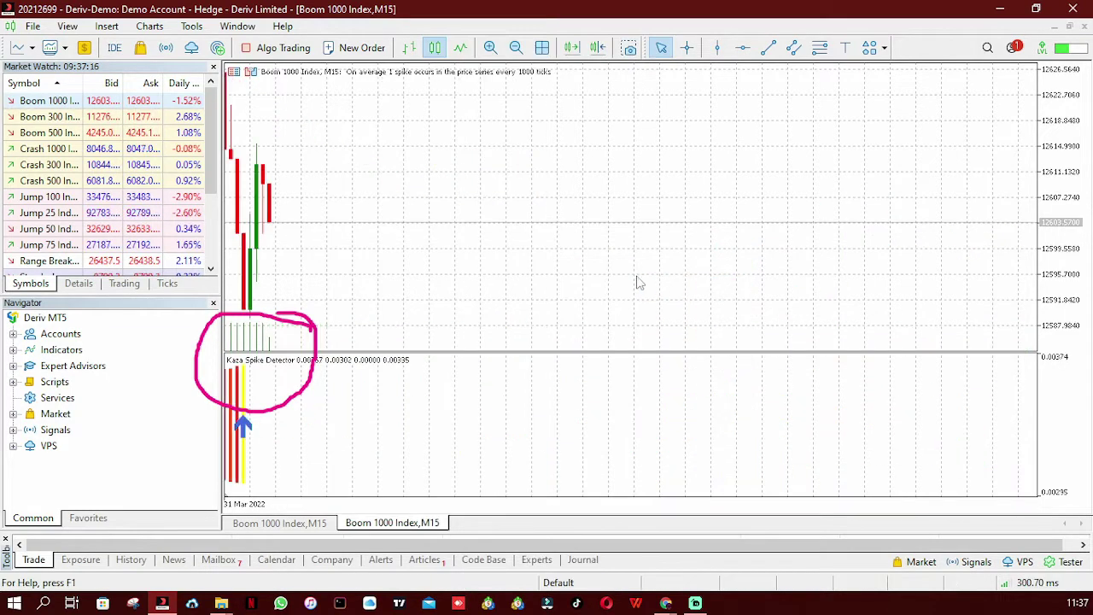
Pan the M15 chart back to show earlier bars.
{"action": "left_click_drag", "start_coordinate": [689, 254], "coordinate": [964, 251]}
{"action": "left_click_drag", "start_coordinate": [793, 229], "coordinate": [805, 234]}
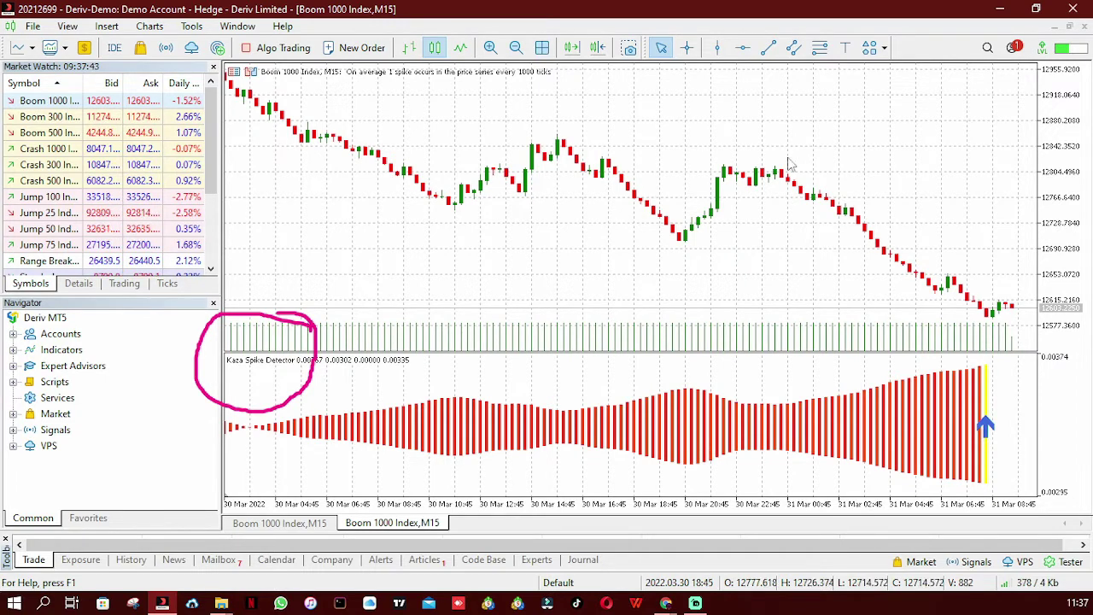
{"action": "left_click_drag", "start_coordinate": [402, 264], "coordinate": [313, 280]}
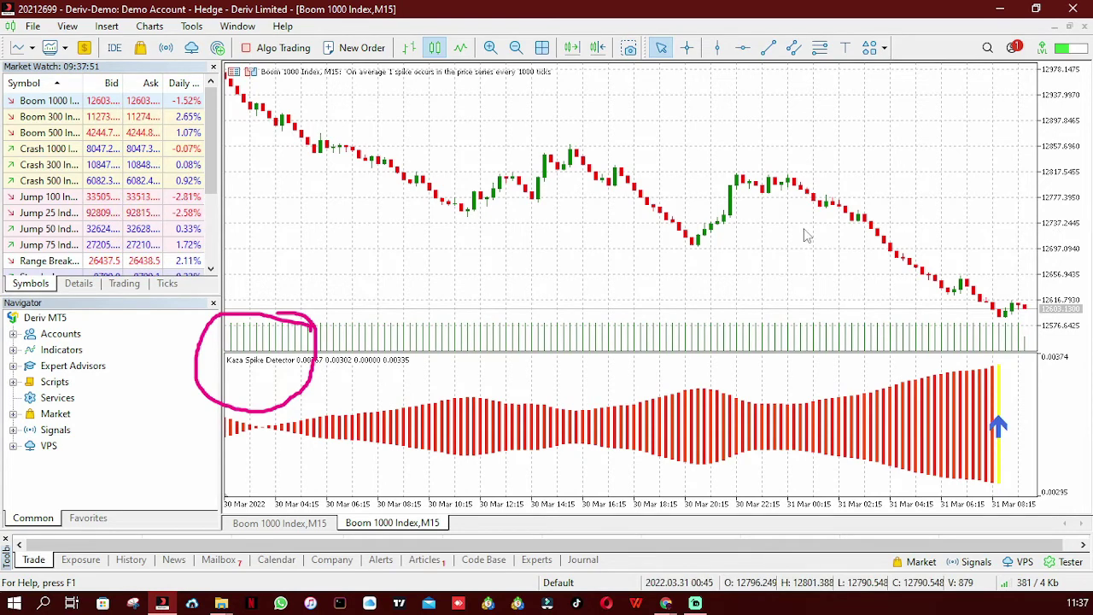
Tile the two charts vertically and review the upper chart's indicator list.
{"action": "left_click", "coordinate": [542, 47]}
{"action": "key", "text": "alt+r"}
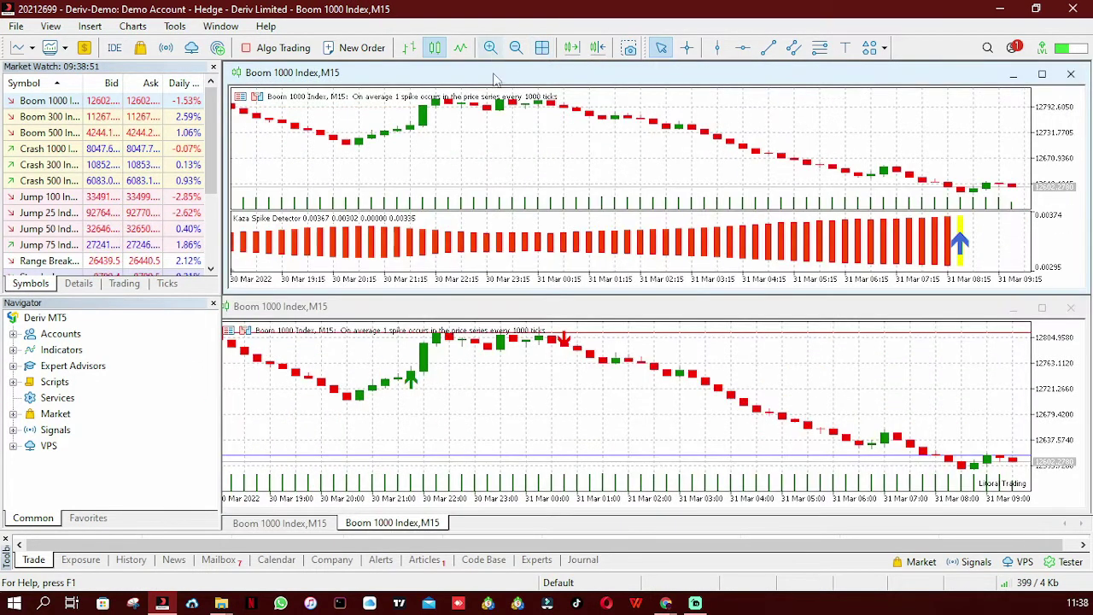
{"action": "right_click", "coordinate": [467, 170]}
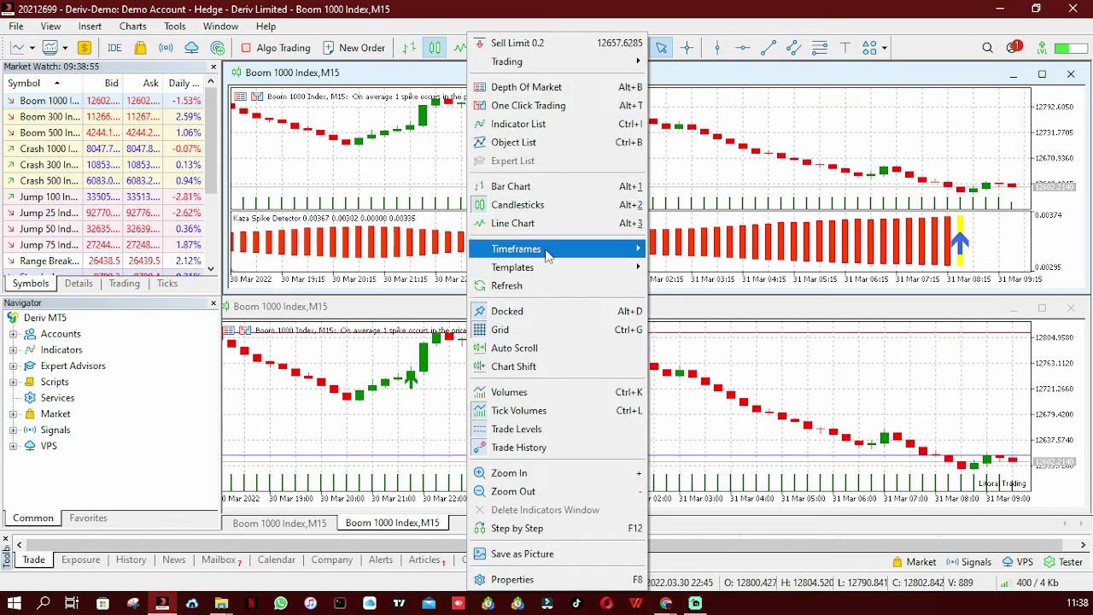
{"action": "left_click", "coordinate": [523, 124]}
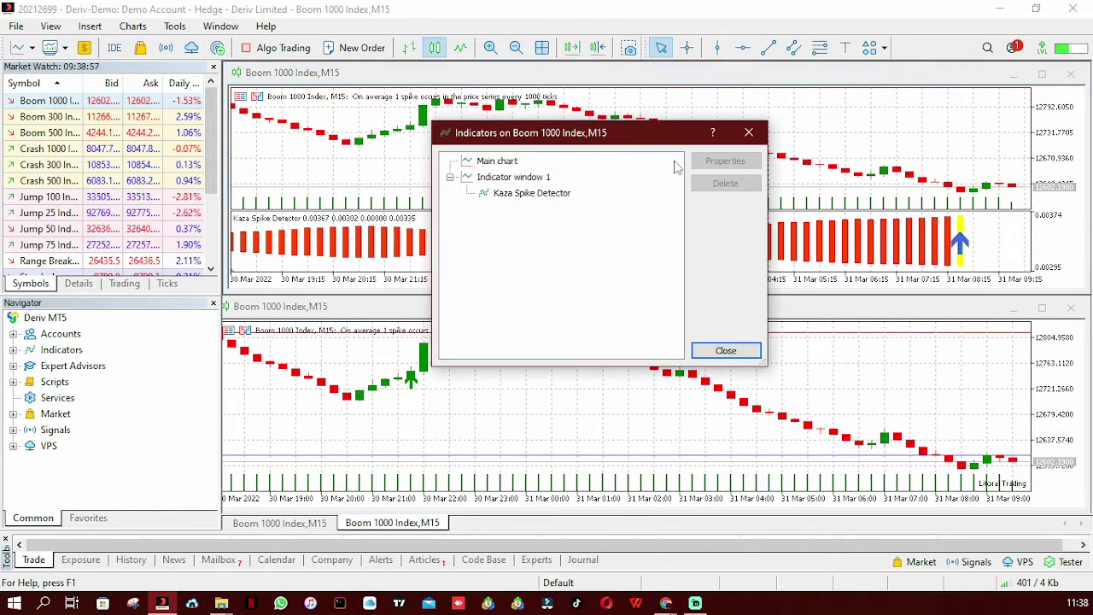
{"action": "left_click", "coordinate": [749, 133]}
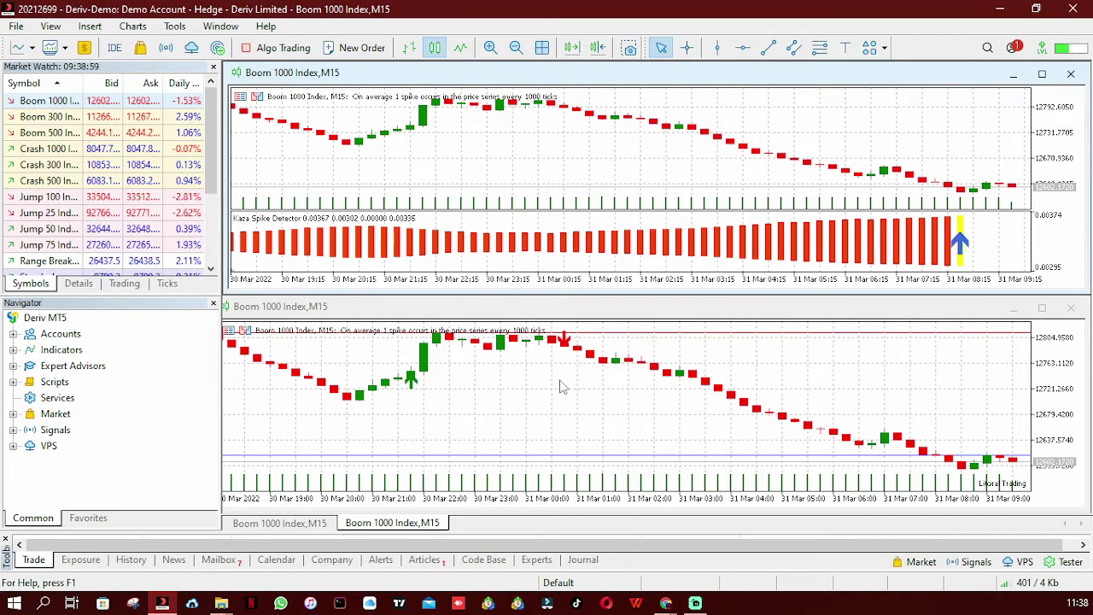
Check the lower chart's indicators: LT Range Breakout and Deriv Ripper 2.0.
{"action": "right_click", "coordinate": [561, 386]}
{"action": "left_click", "coordinate": [611, 124]}
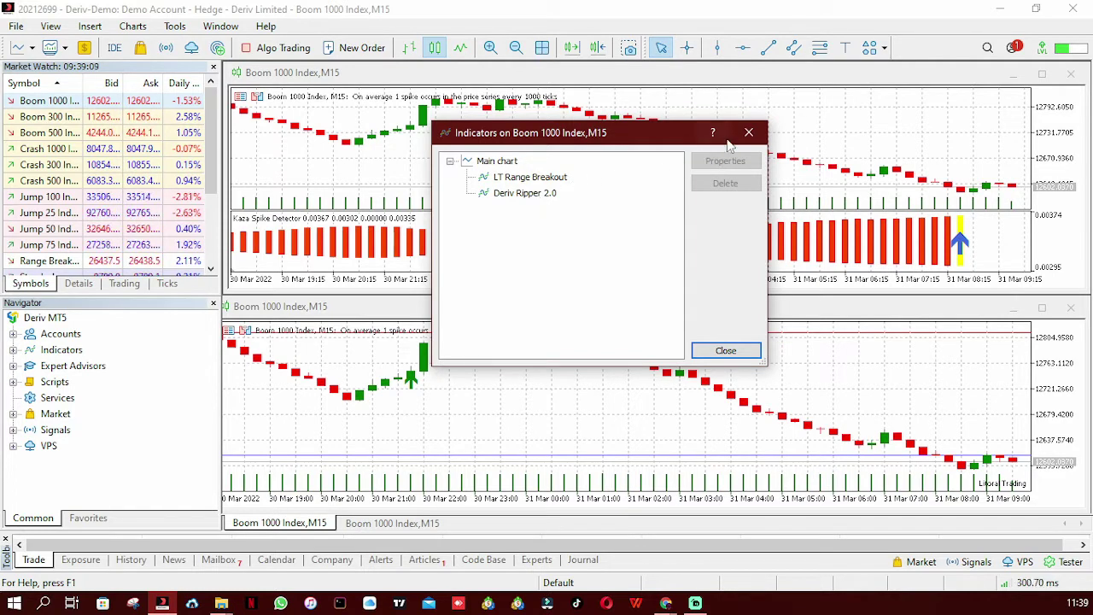
{"action": "left_click", "coordinate": [746, 134]}
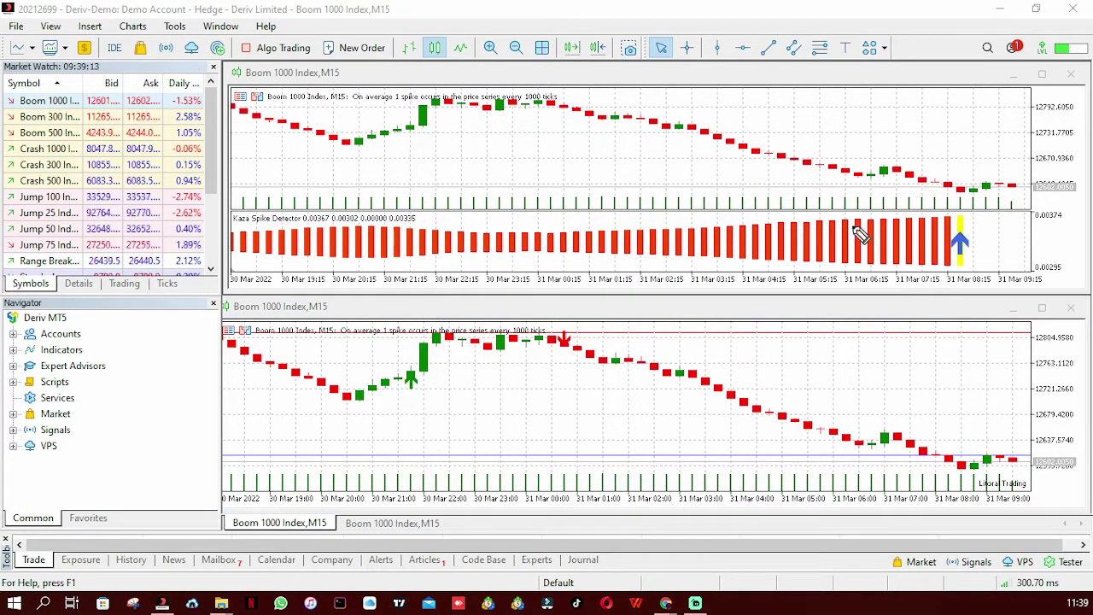
Draw pink circles on the Deriv Ripper down and up arrows and the Kaza blue spike arrow.
{"action": "mouse_move", "coordinate": [568, 330]}
{"action": "left_mouse_down"}
{"action": "mouse_move", "coordinate": [560, 369]}
{"action": "mouse_move", "coordinate": [593, 337]}
{"action": "mouse_move", "coordinate": [586, 330]}
{"action": "left_mouse_up"}
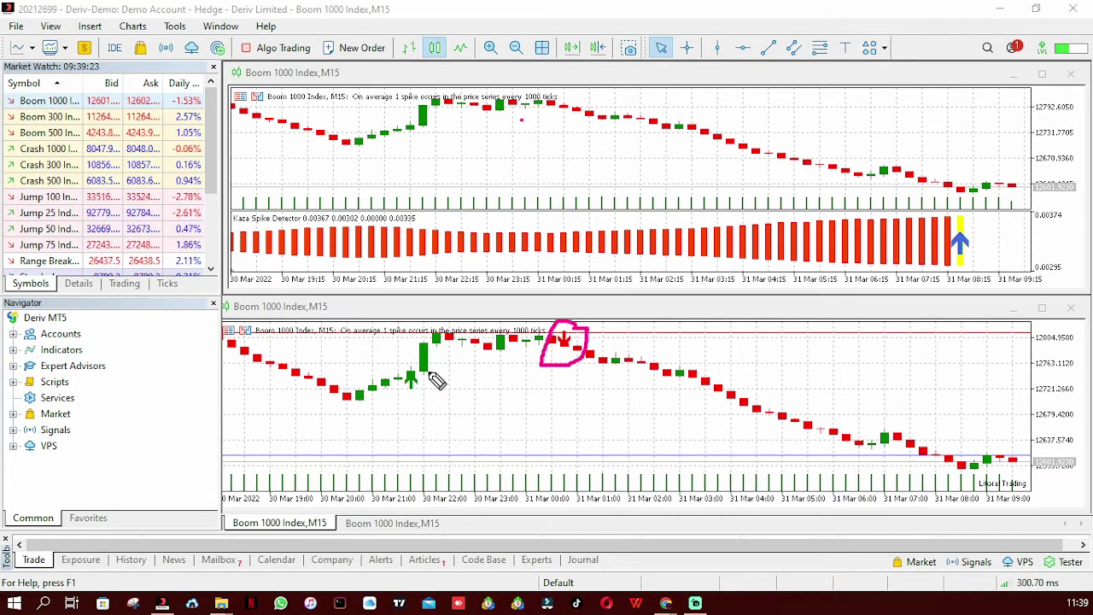
{"action": "mouse_move", "coordinate": [436, 380]}
{"action": "left_mouse_down"}
{"action": "mouse_move", "coordinate": [407, 373]}
{"action": "mouse_move", "coordinate": [422, 429]}
{"action": "mouse_move", "coordinate": [437, 383]}
{"action": "left_mouse_up"}
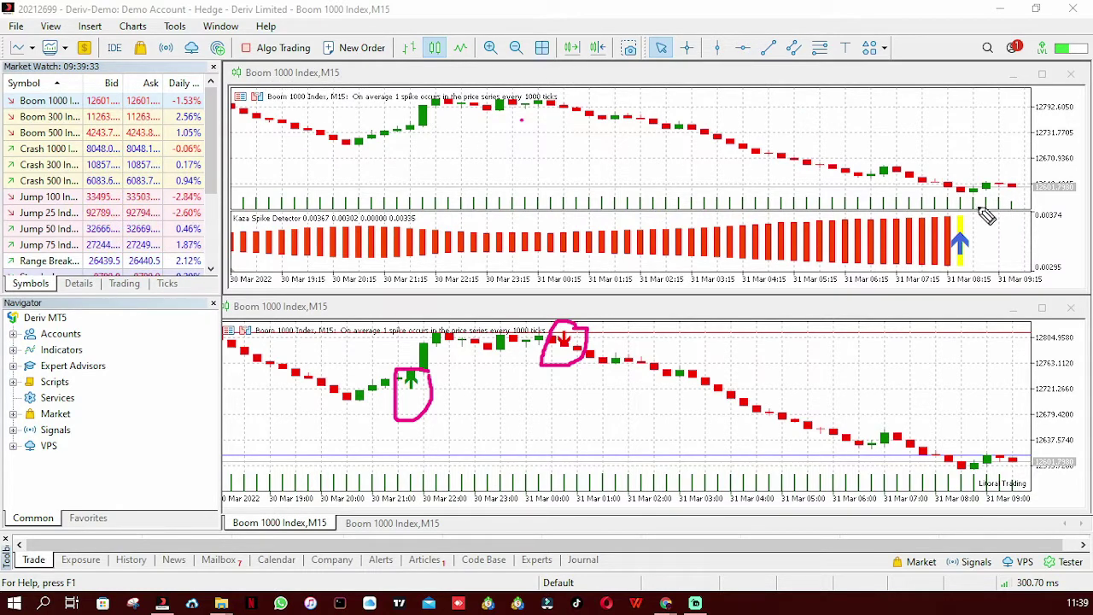
{"action": "mouse_move", "coordinate": [977, 227]}
{"action": "left_mouse_down"}
{"action": "mouse_move", "coordinate": [940, 239]}
{"action": "mouse_move", "coordinate": [962, 277]}
{"action": "mouse_move", "coordinate": [976, 243]}
{"action": "left_mouse_up"}
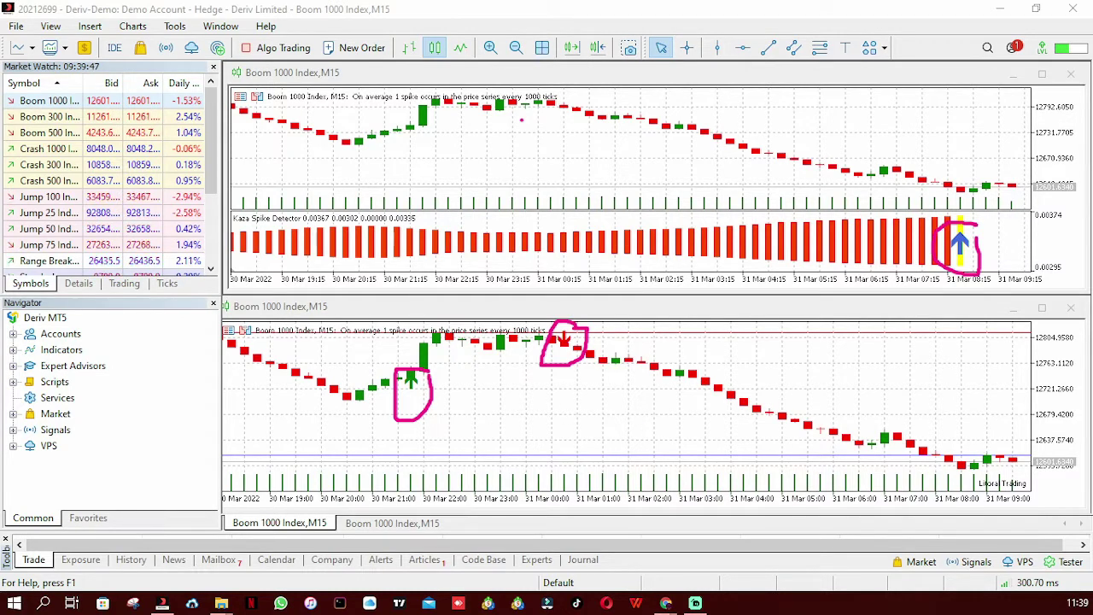
Scroll the lower chart back and circle its earlier red down-arrow in pink.
{"action": "left_click", "coordinate": [519, 424]}
{"action": "scroll", "coordinate": [521, 427], "scroll_direction": "down", "scroll_amount": 3}
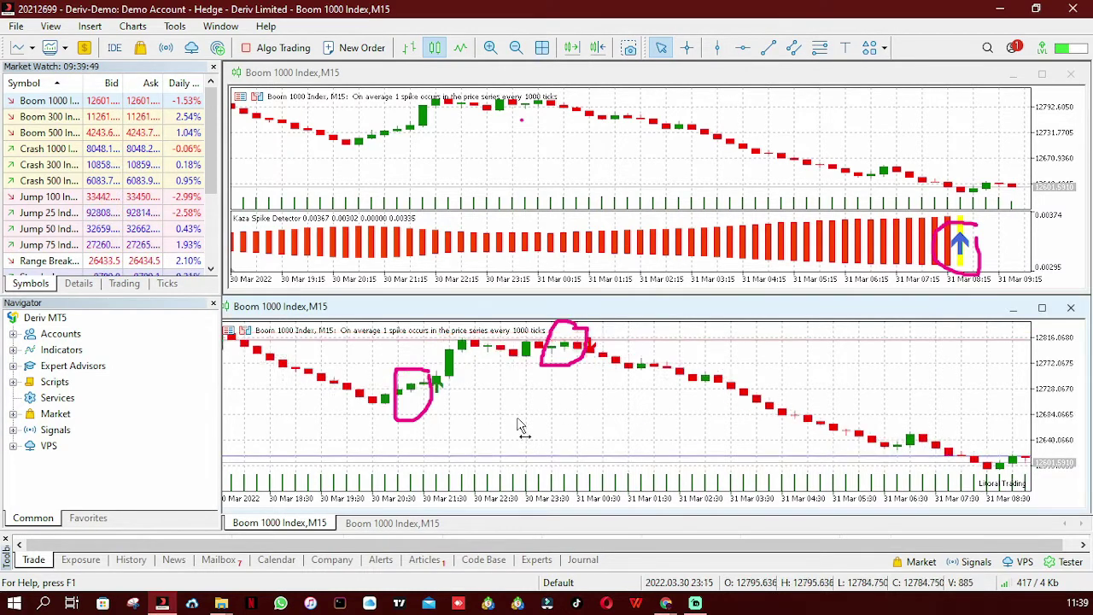
{"action": "scroll", "coordinate": [523, 427], "scroll_direction": "down", "scroll_amount": 3}
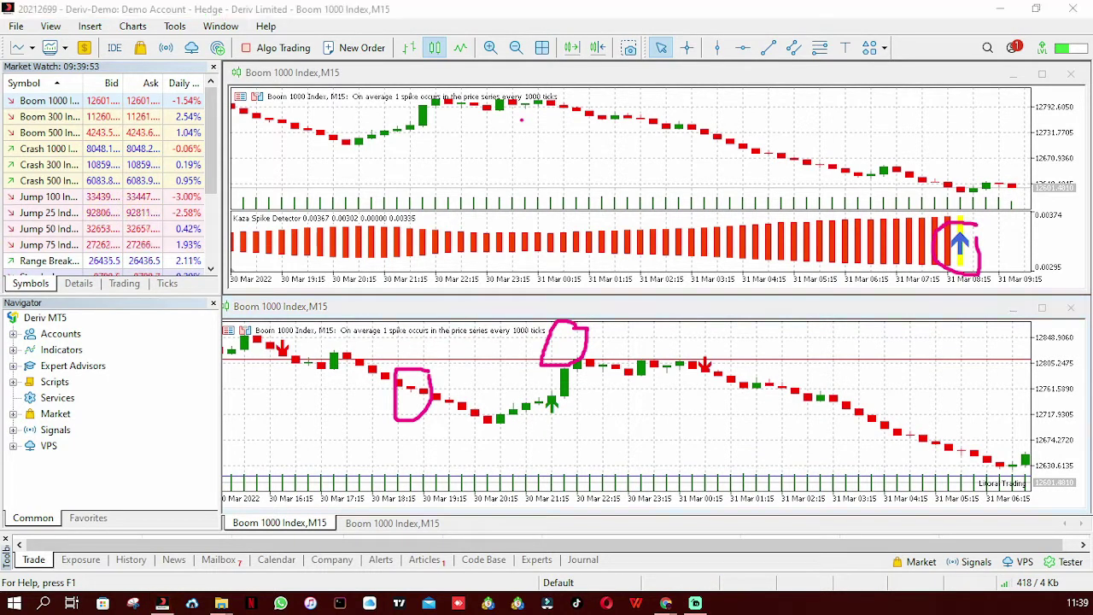
{"action": "mouse_move", "coordinate": [290, 322]}
{"action": "left_mouse_down"}
{"action": "mouse_move", "coordinate": [264, 319]}
{"action": "mouse_move", "coordinate": [286, 380]}
{"action": "mouse_move", "coordinate": [294, 328]}
{"action": "left_mouse_up"}
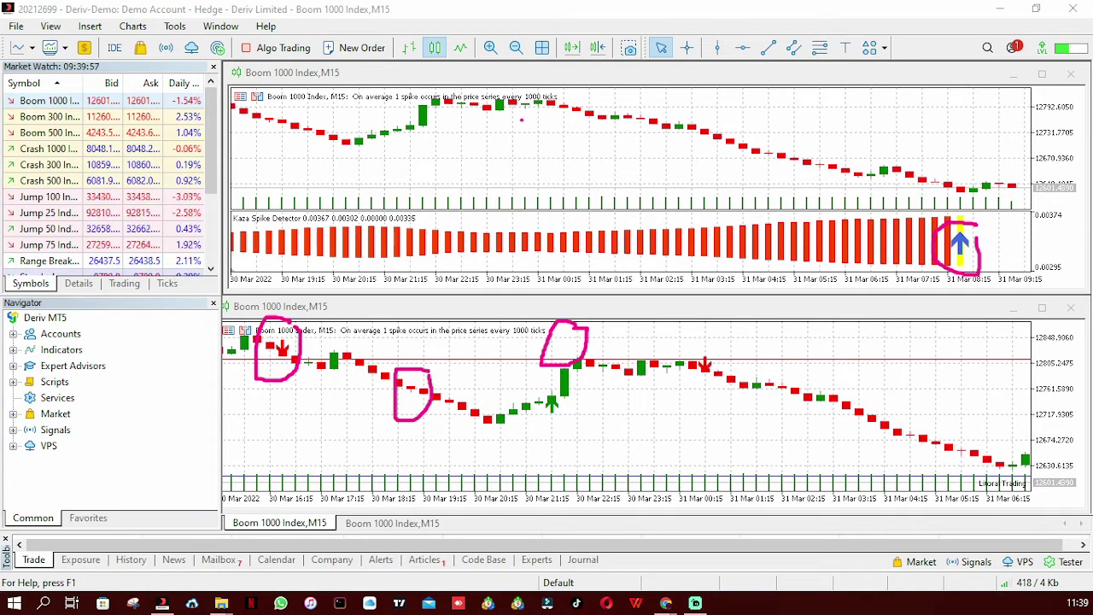
Scroll the upper chart so it runs to 31 Mar 09:15.
{"action": "left_click", "coordinate": [345, 147]}
{"action": "scroll", "coordinate": [349, 146], "scroll_direction": "up", "scroll_amount": 5}
{"action": "scroll", "coordinate": [358, 154], "scroll_direction": "up", "scroll_amount": 1}
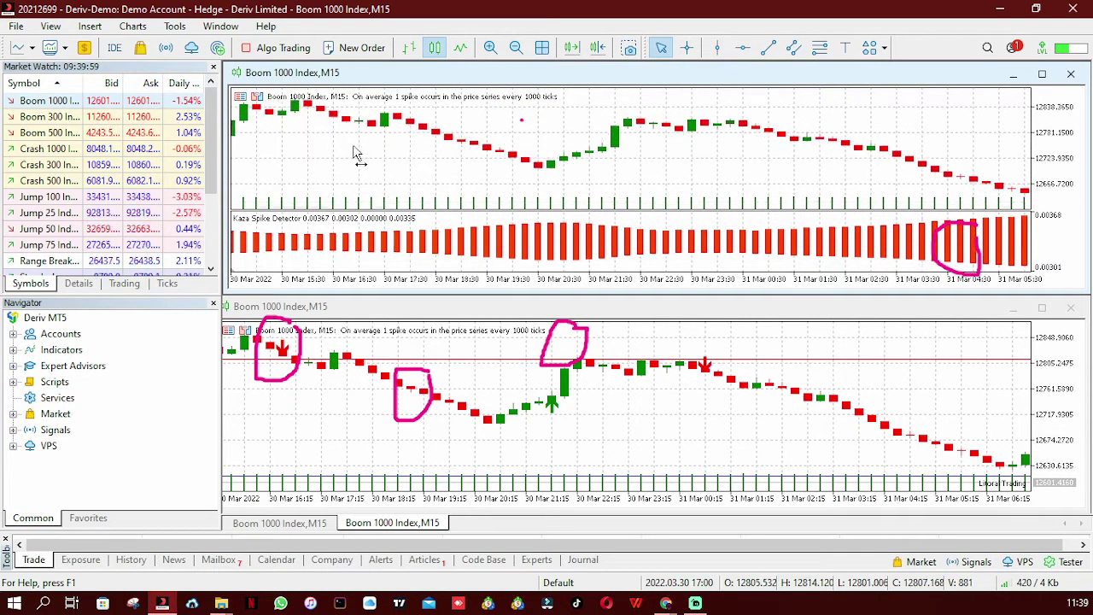
{"action": "scroll", "coordinate": [360, 154], "scroll_direction": "up", "scroll_amount": 3}
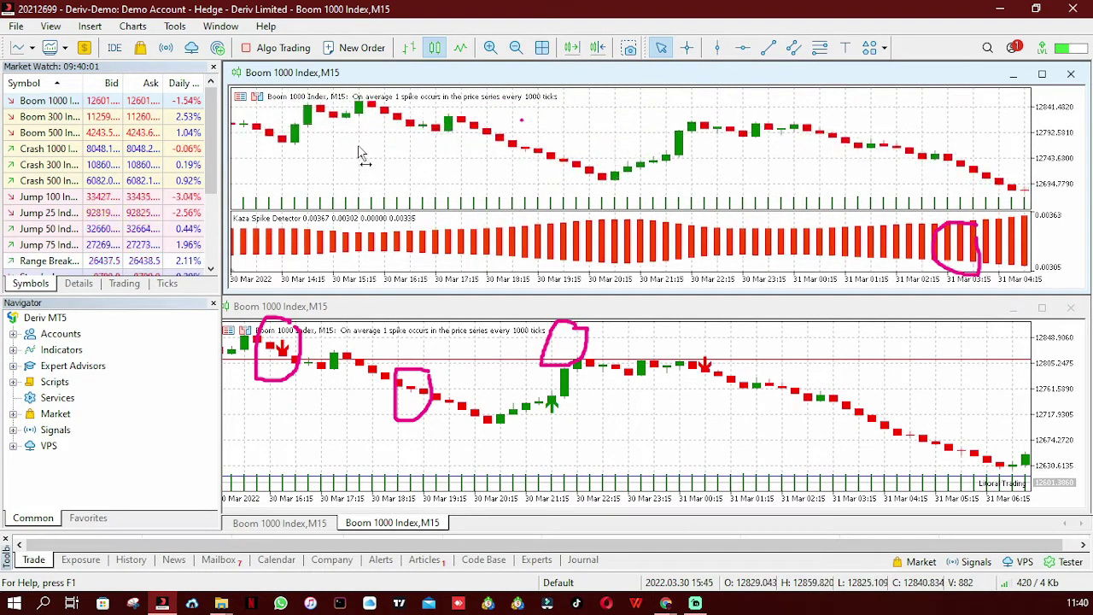
{"action": "scroll", "coordinate": [700, 164], "scroll_direction": "down", "scroll_amount": 5}
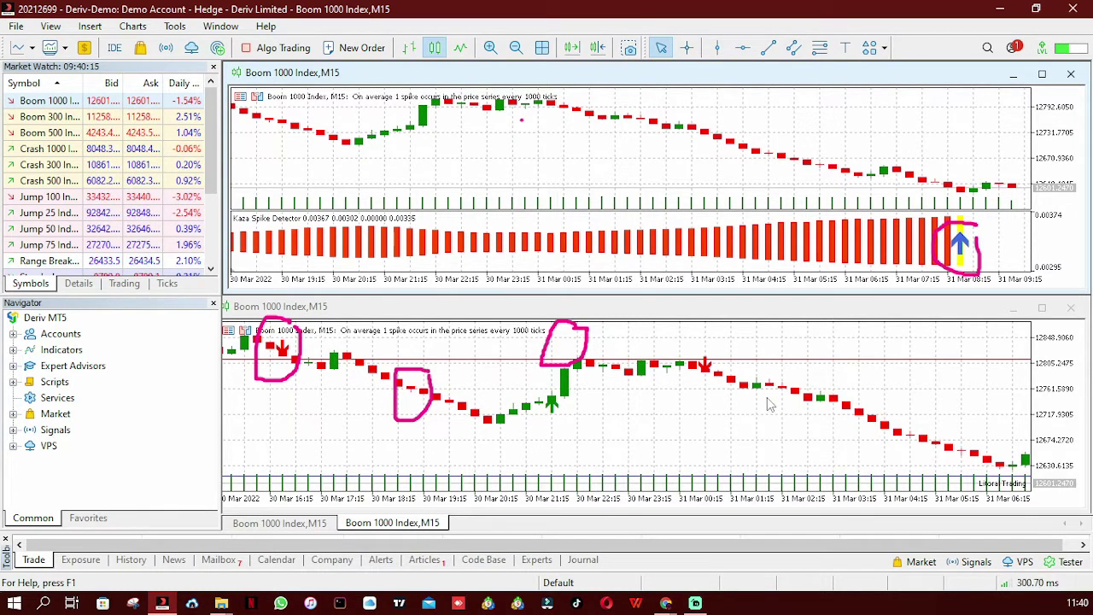
Scroll the lower chart to end at 31 Mar 09:00; read the 30 Mar 21:15 bar's 12736.488 close.
{"action": "left_click", "coordinate": [822, 408]}
{"action": "scroll", "coordinate": [786, 404], "scroll_direction": "down", "scroll_amount": 5}
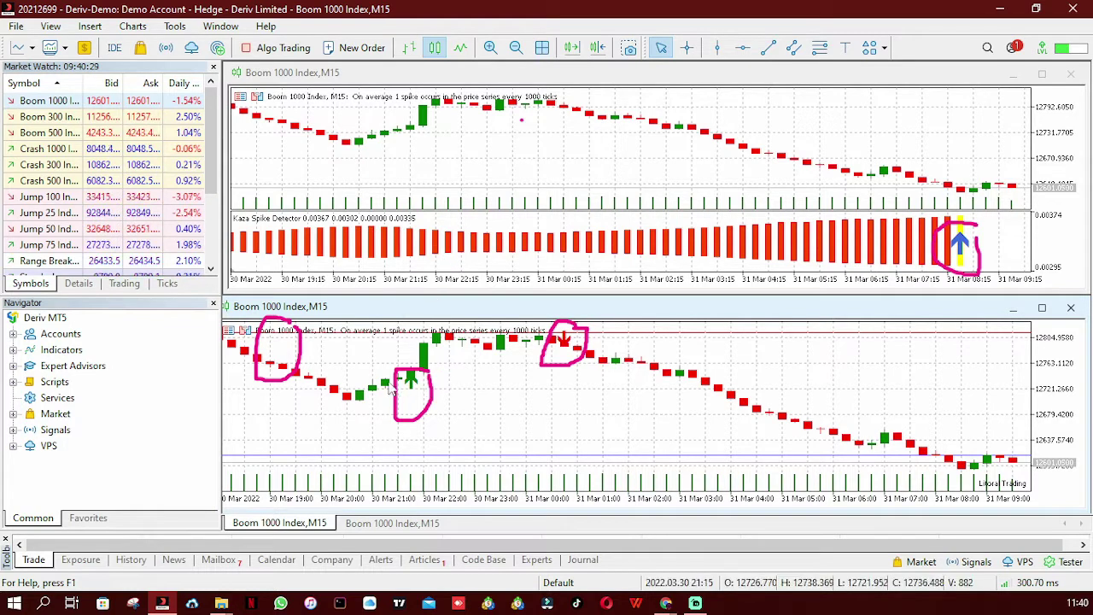
{"action": "mouse_move", "coordinate": [392, 389]}
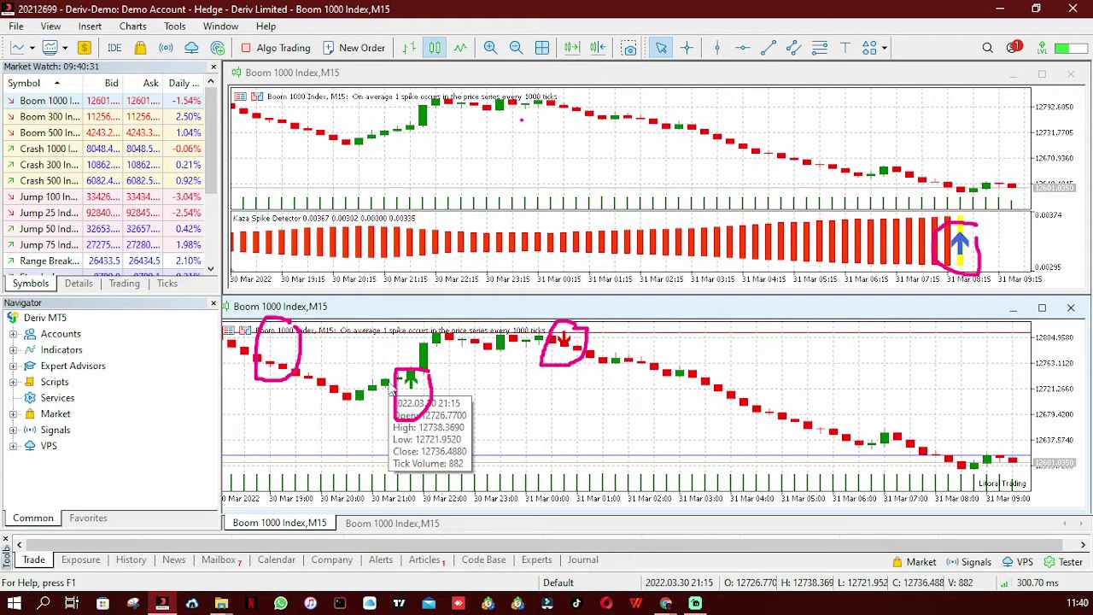